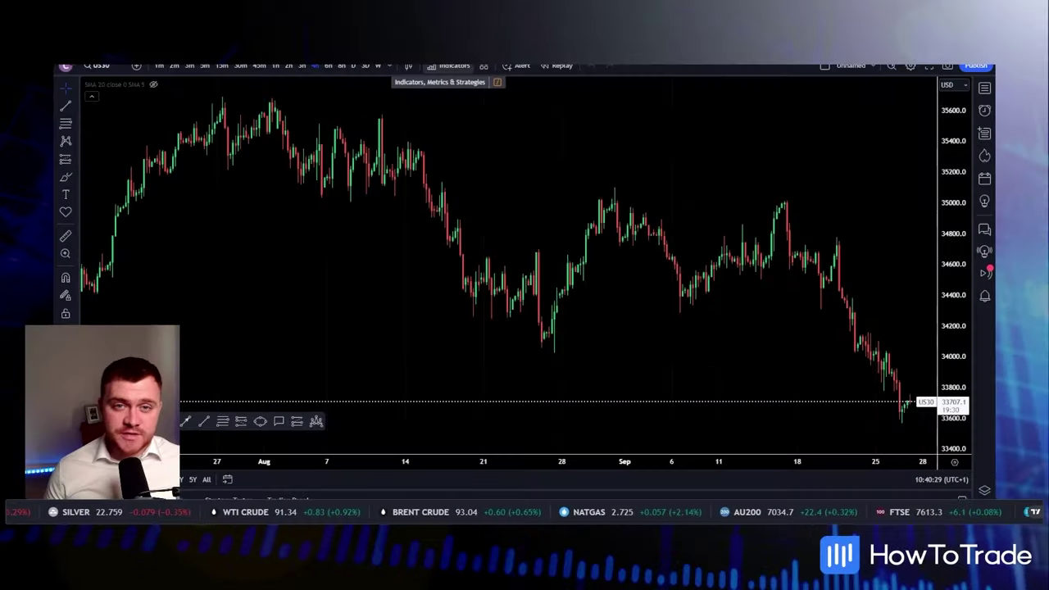
# Step: Search the indicators for "chaikin" and add the built-in Chaikin Money Flow to the US30 chart
pyautogui.click(449, 65)
pyautogui.write('chaikin')
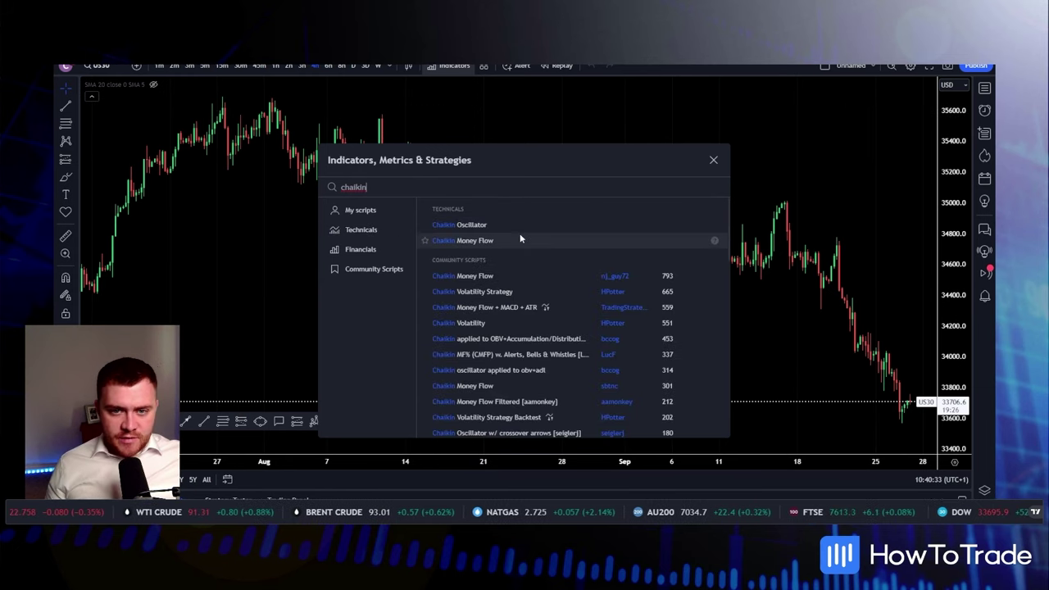
pyautogui.click(520, 240)
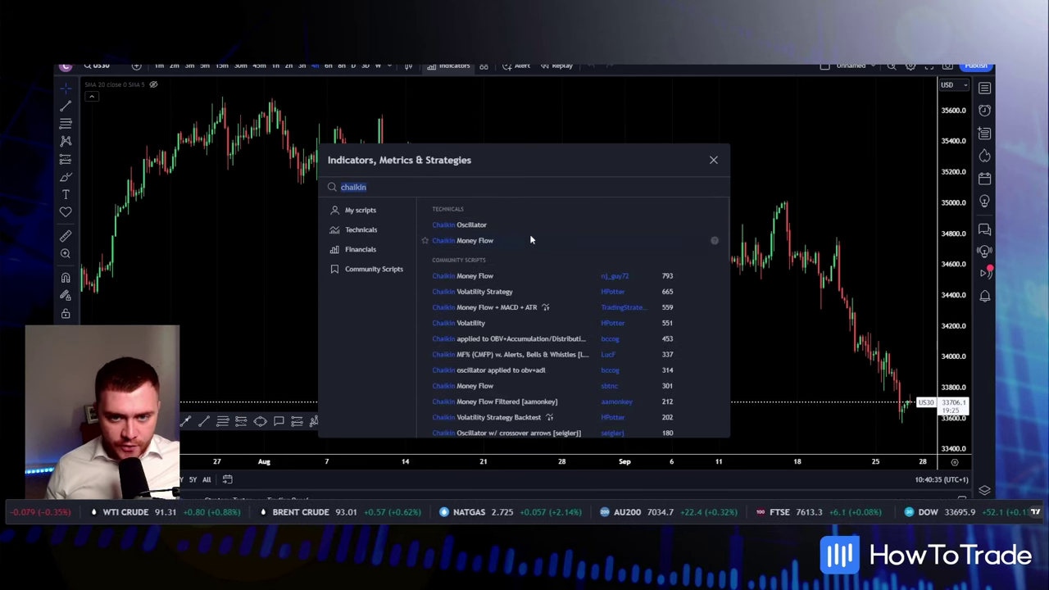
pyautogui.click(713, 160)
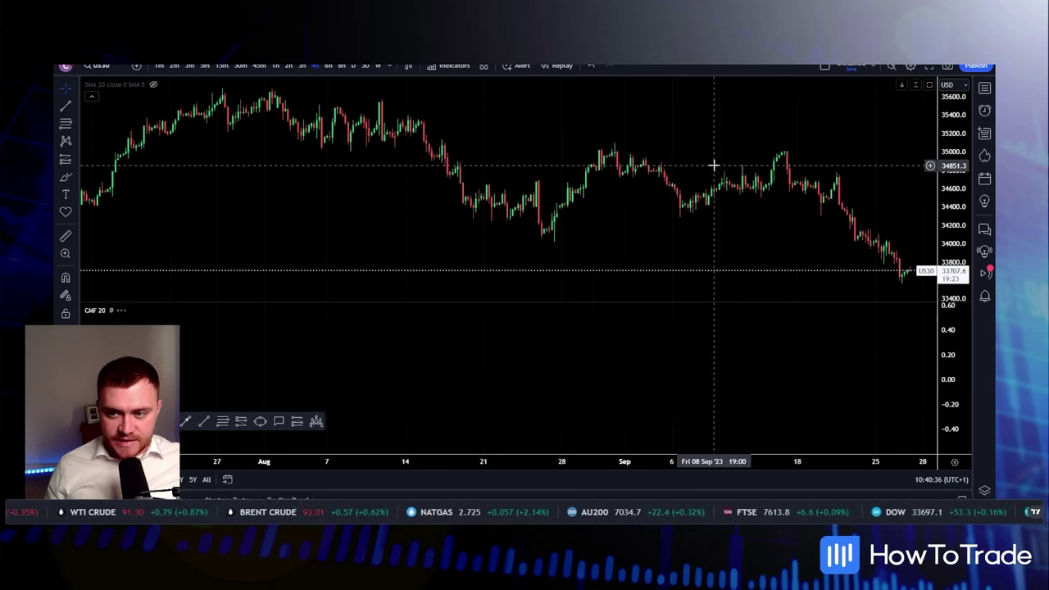
# Step: Examine the CMF indicator's length input and its line style and colour options without changing them
pyautogui.doubleClick(96, 312)
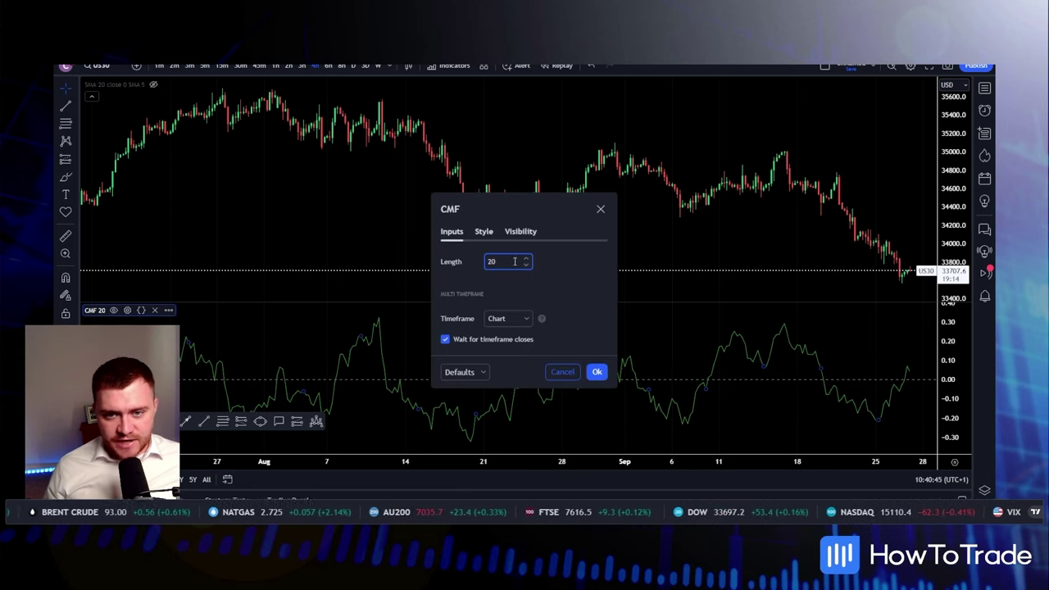
pyautogui.click(483, 231)
pyautogui.click(500, 262)
pyautogui.click(513, 269)
pyautogui.click(512, 269)
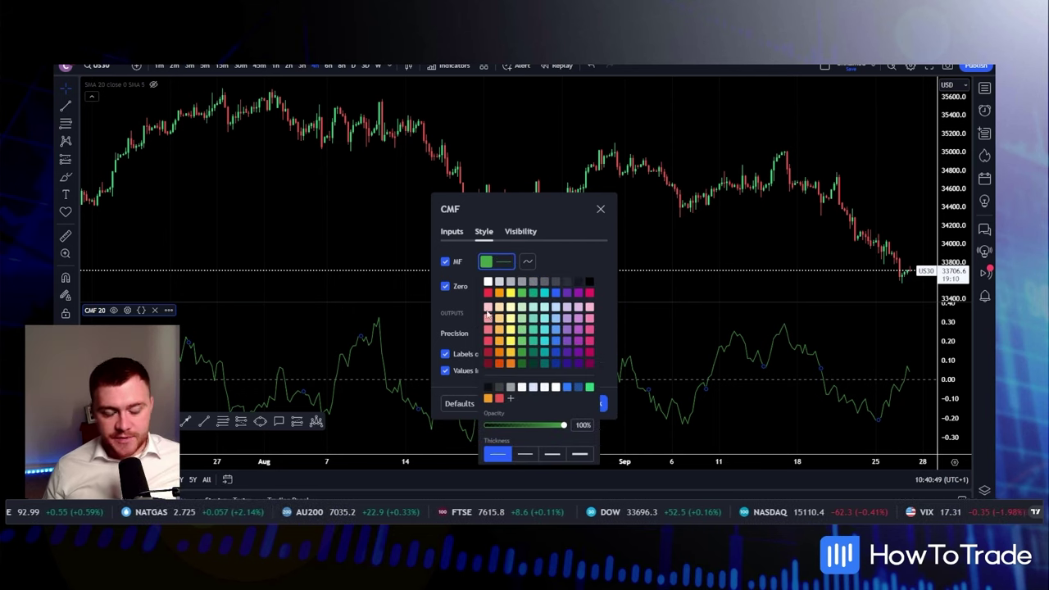
pyautogui.click(616, 247)
pyautogui.click(598, 403)
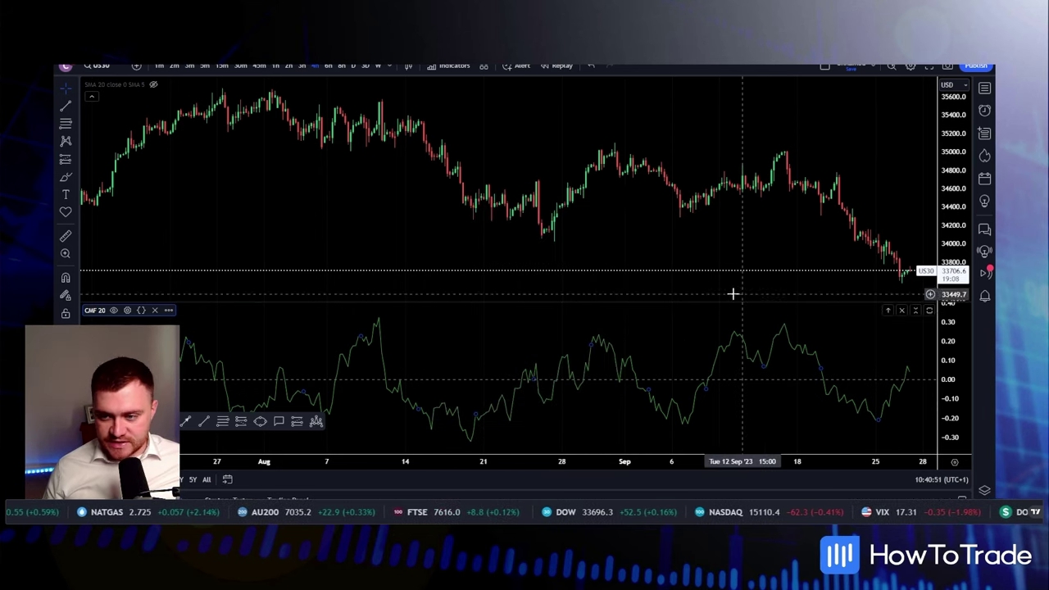
# Step: Enlarge the Chaikin Money Flow pane beneath the price chart and adjust its vertical scale
pyautogui.moveTo(725, 302); pyautogui.dragTo(717, 229)
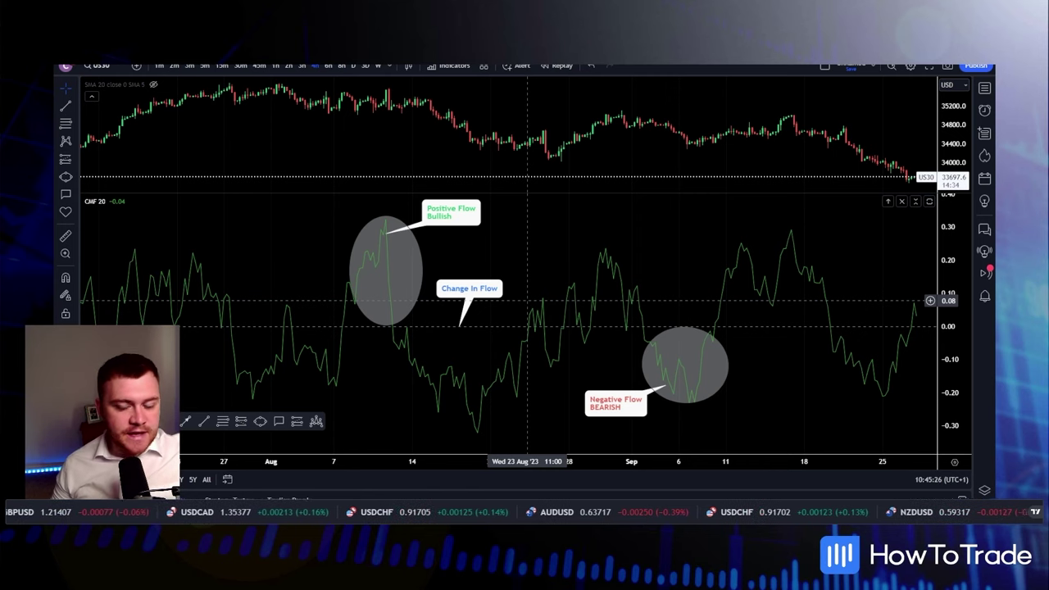
pyautogui.moveTo(950, 353)
pyautogui.mouseDown()
pyautogui.moveTo(955, 461)
pyautogui.moveTo(947, 323)
pyautogui.mouseUp()
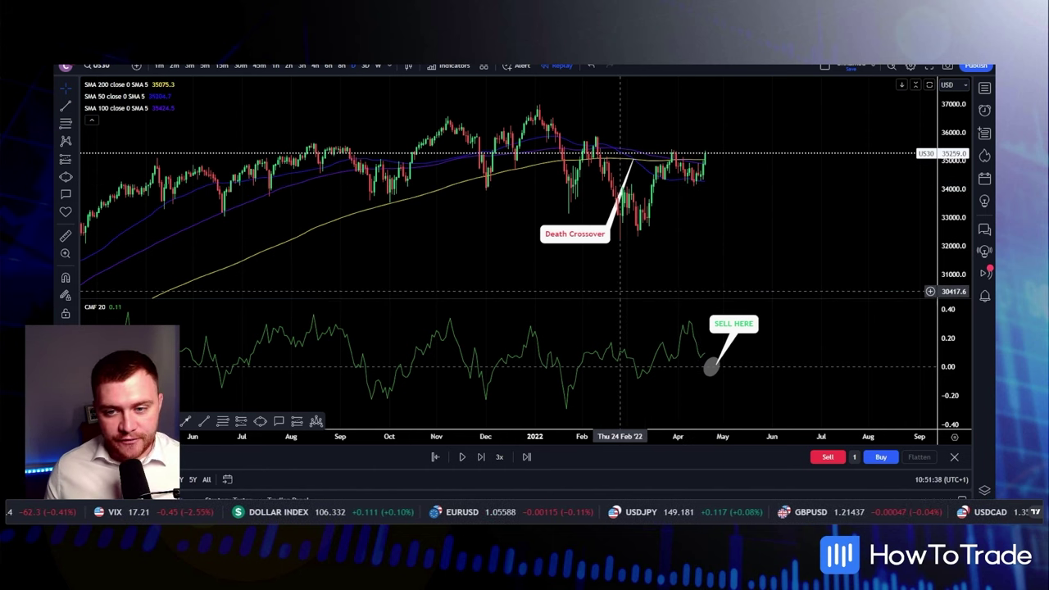
pyautogui.moveTo(604, 299); pyautogui.dragTo(604, 245)
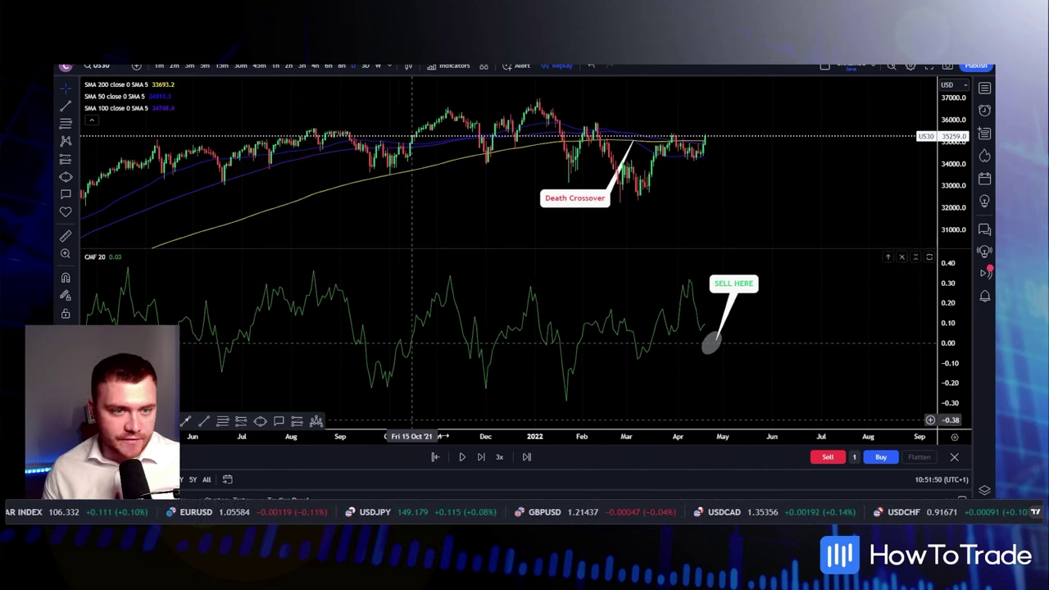
# Step: Place a short position on the US30 chart at 22 Apr '22, with its entry at about 33698.8
pyautogui.scroll(3, 540, 347)
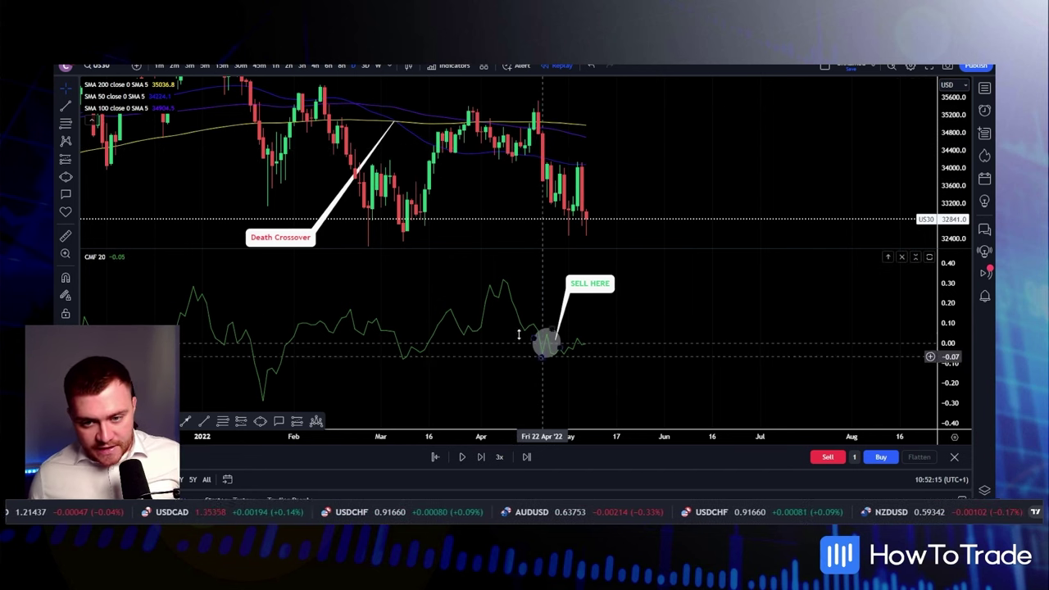
pyautogui.moveTo(634, 150); pyautogui.dragTo(627, 121)
pyautogui.hotkey('alt', 'r')
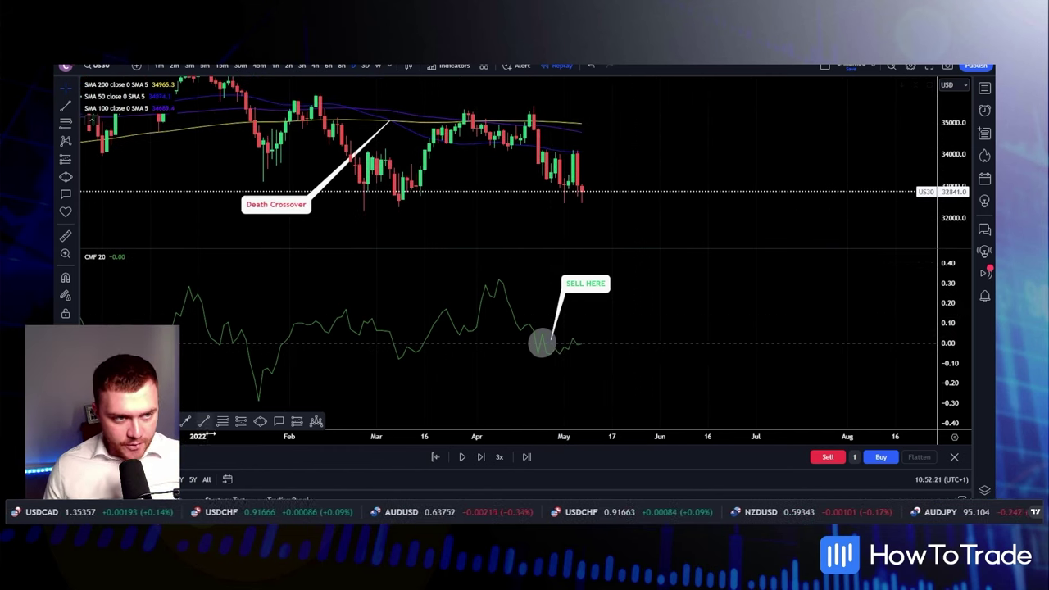
pyautogui.click(240, 422)
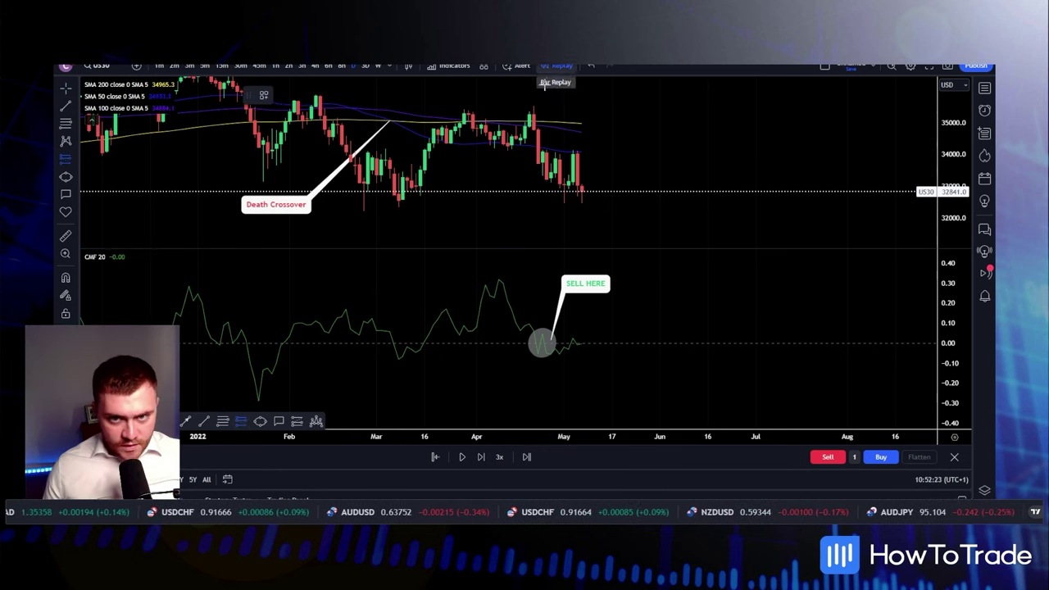
pyautogui.click(537, 164)
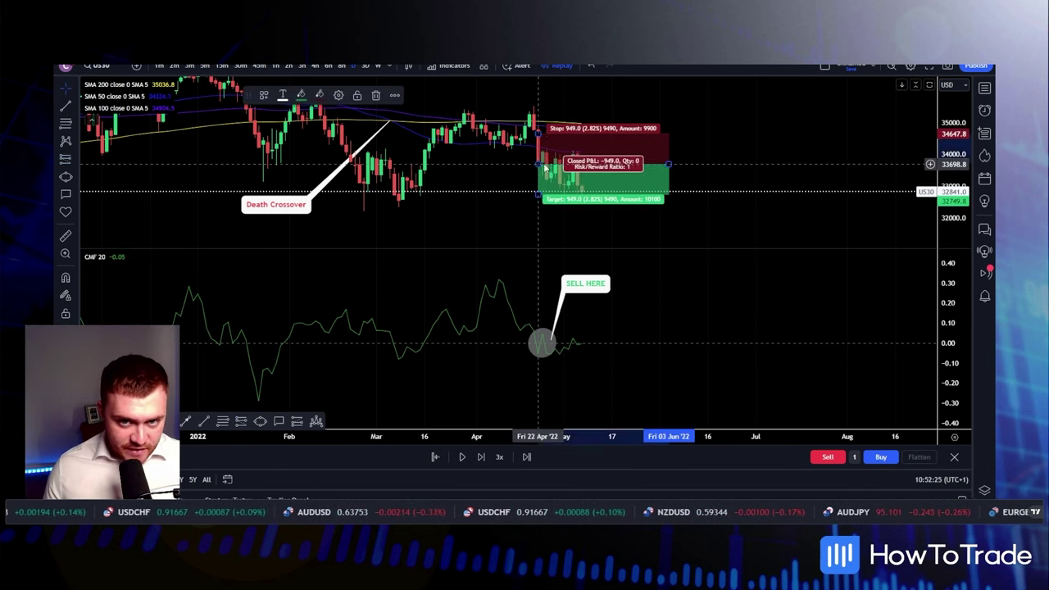
# Step: Set the short position's stop to about 35625.3 and its target to about 29842.3
pyautogui.moveTo(538, 131); pyautogui.dragTo(562, 102)
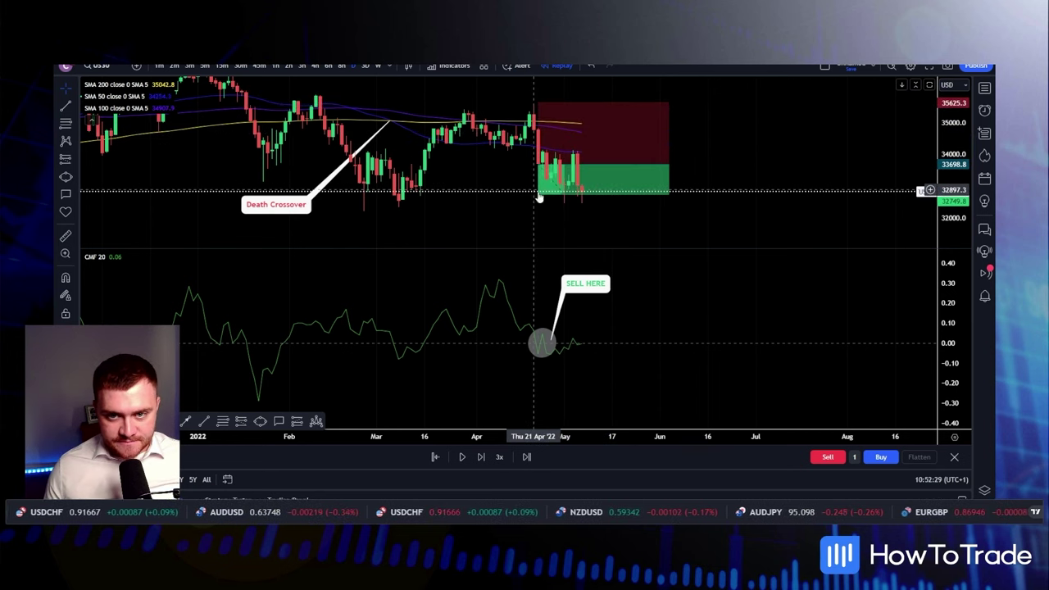
pyautogui.moveTo(537, 194); pyautogui.dragTo(537, 214)
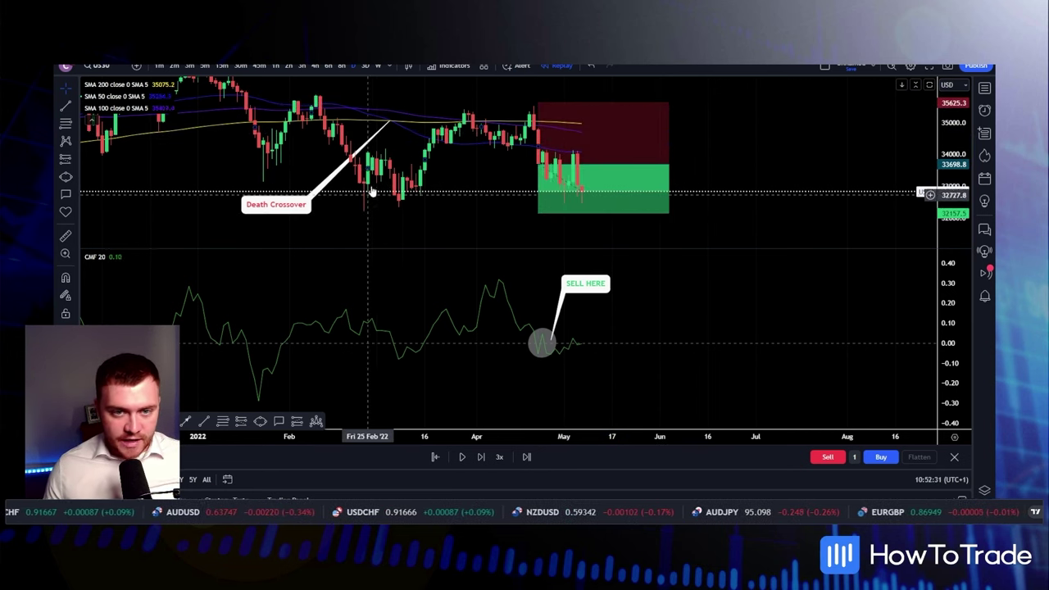
pyautogui.click(786, 177)
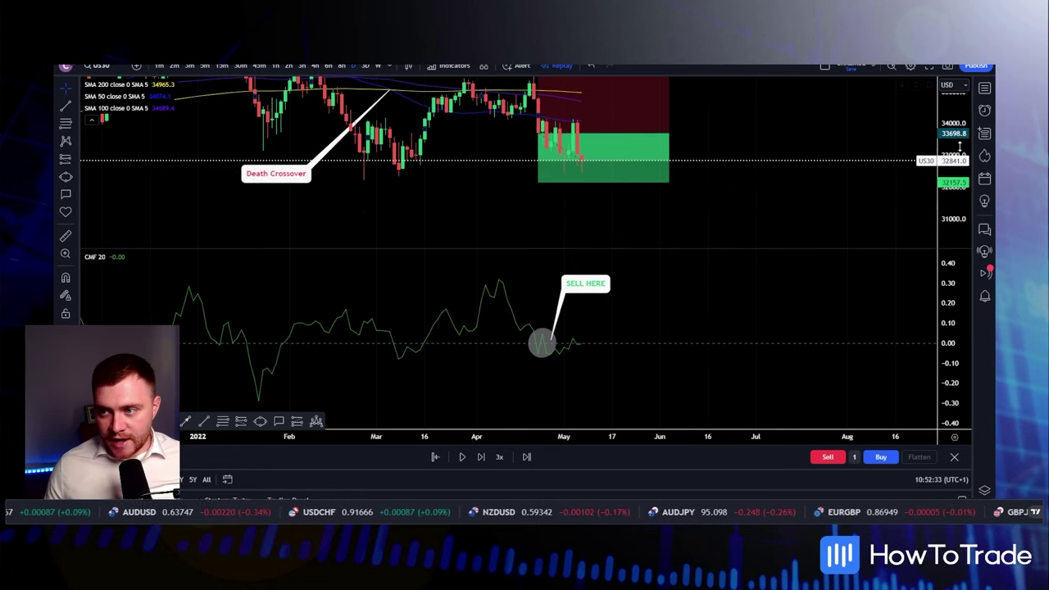
pyautogui.click(537, 177)
pyautogui.moveTo(537, 177); pyautogui.dragTo(535, 227)
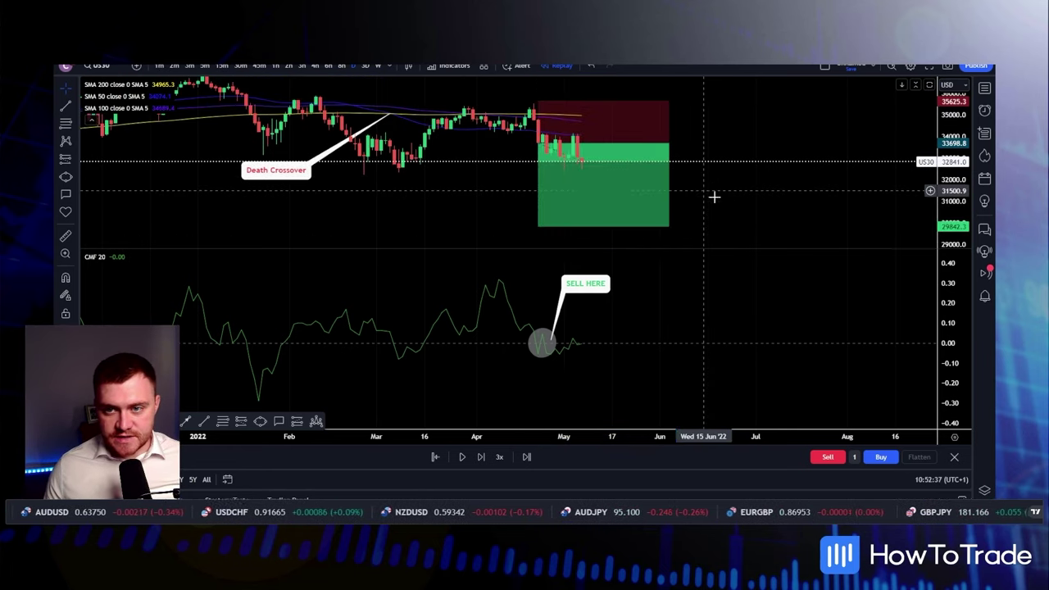
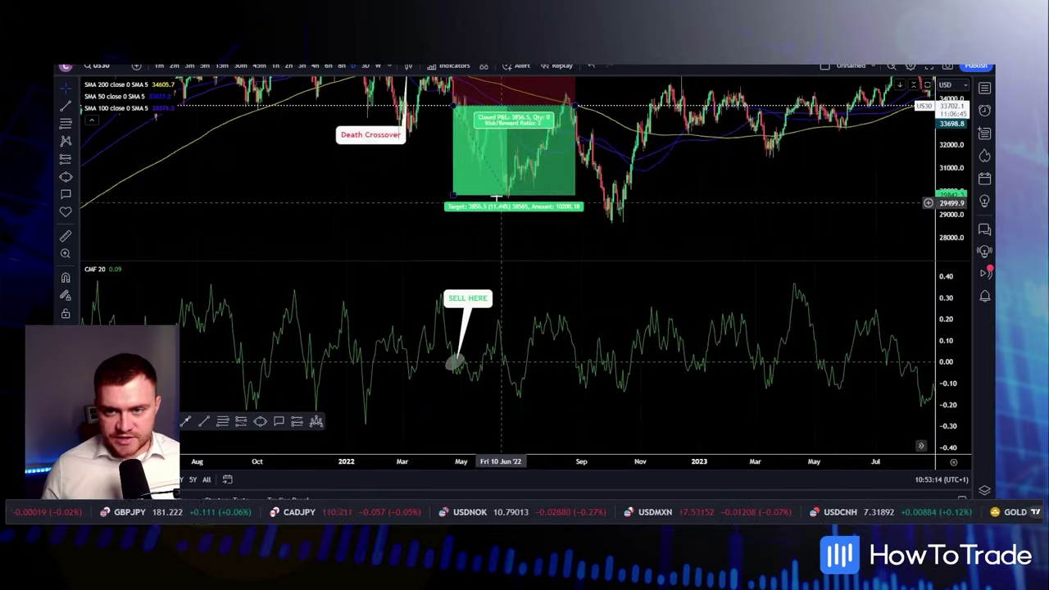
# Step: Delete the short position from the price chart
pyautogui.click(454, 197)
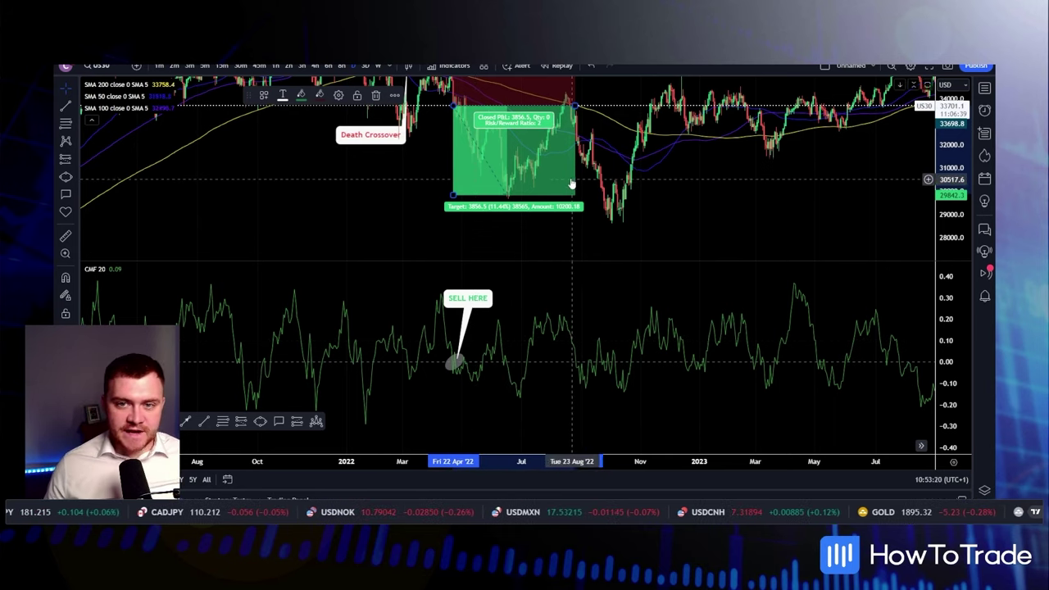
pyautogui.press('Delete')
# Step: Place a long position at 24 Mar '23 with entry about 32319.7, target about 33736.7 and stop about 31365.6
pyautogui.hscroll(5, 606, 238)
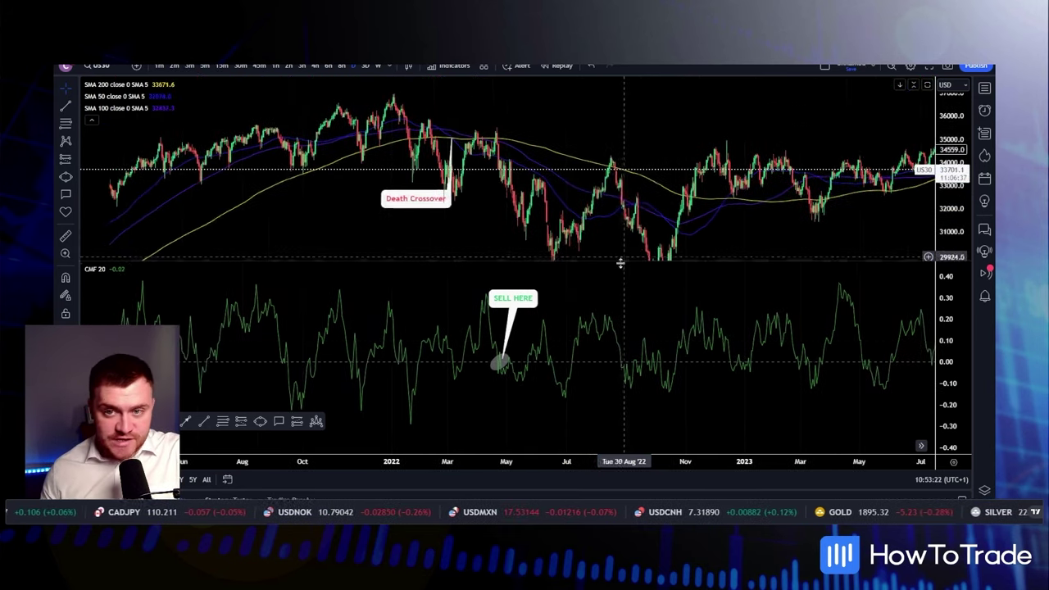
pyautogui.hscroll(5, 592, 210)
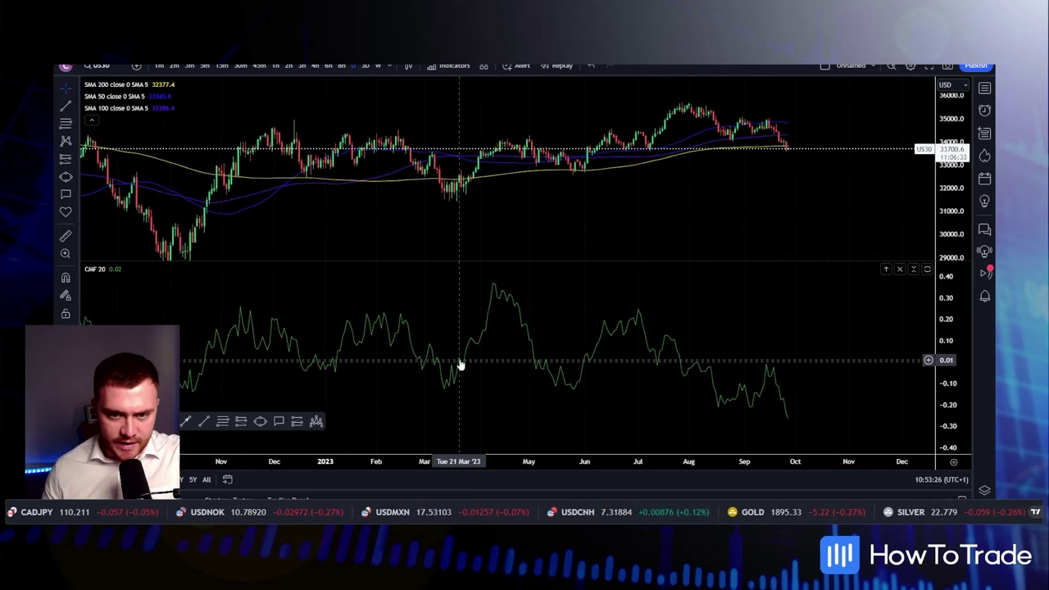
pyautogui.click(465, 148)
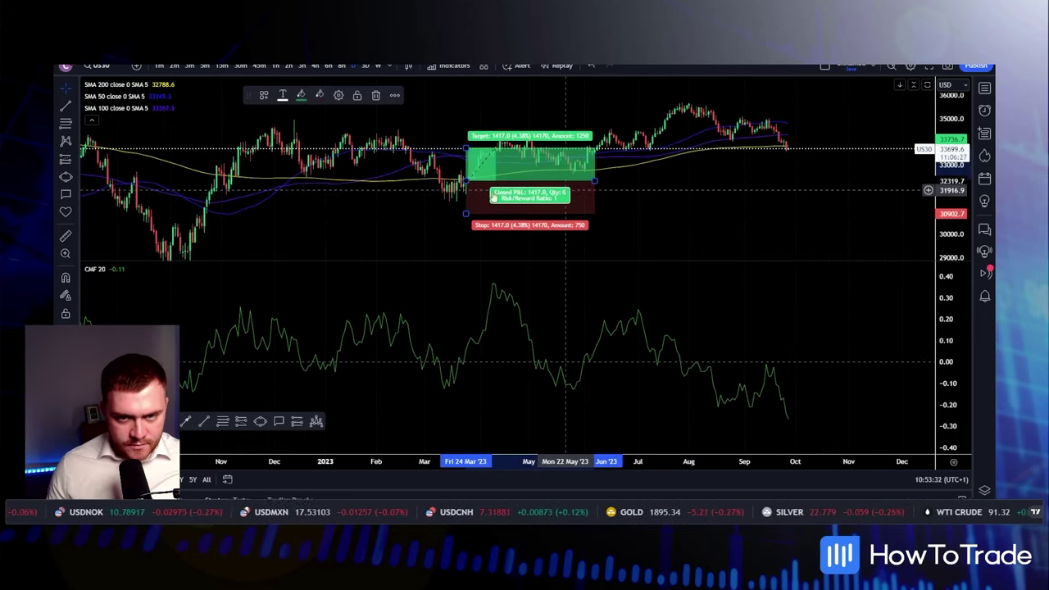
pyautogui.moveTo(461, 210); pyautogui.dragTo(459, 202)
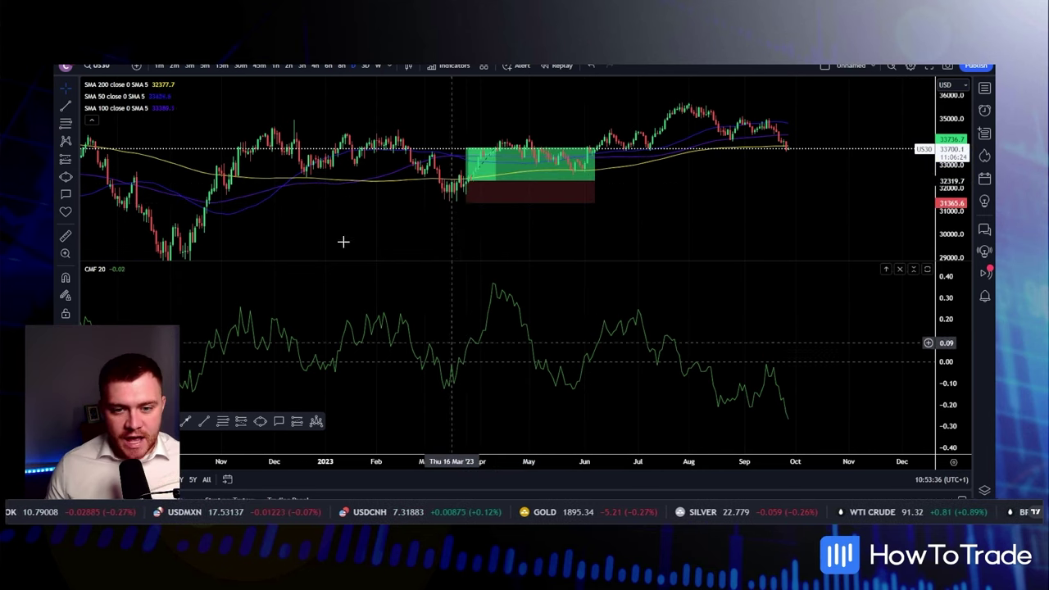
# Step: Add an "EXIT TRADE HERE" callout pointing to the CMF line's downward zero crossing in early May 2023
pyautogui.click(69, 193)
pyautogui.click(533, 361)
pyautogui.click(577, 281)
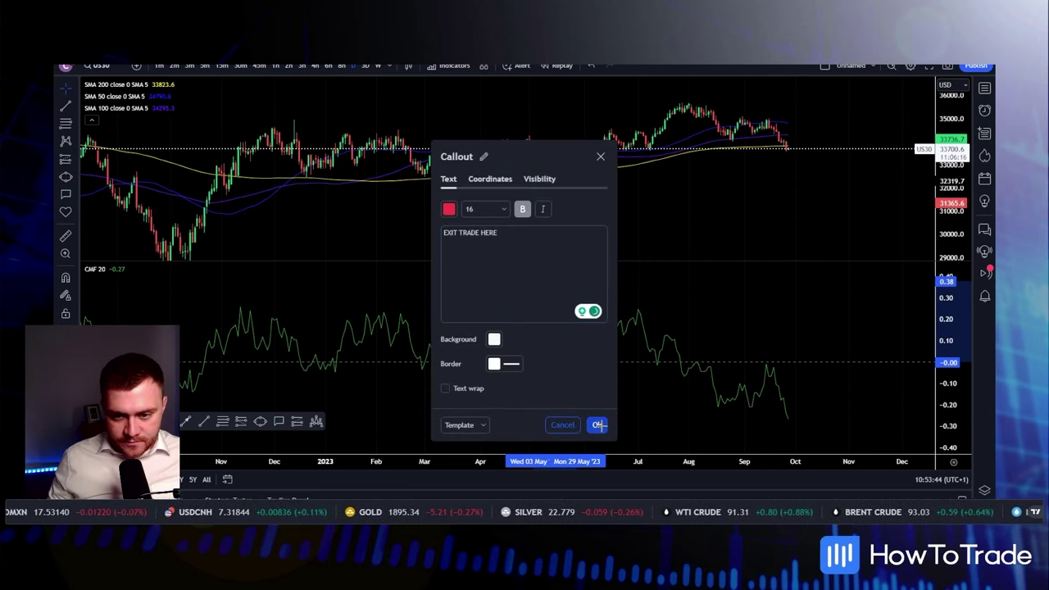
pyautogui.click(596, 425)
# Step: Add a "BOUGHT HERE" callout pointing to the CMF line's upward zero crossing around 23 Mar '23
pyautogui.click(278, 420)
pyautogui.click(461, 361)
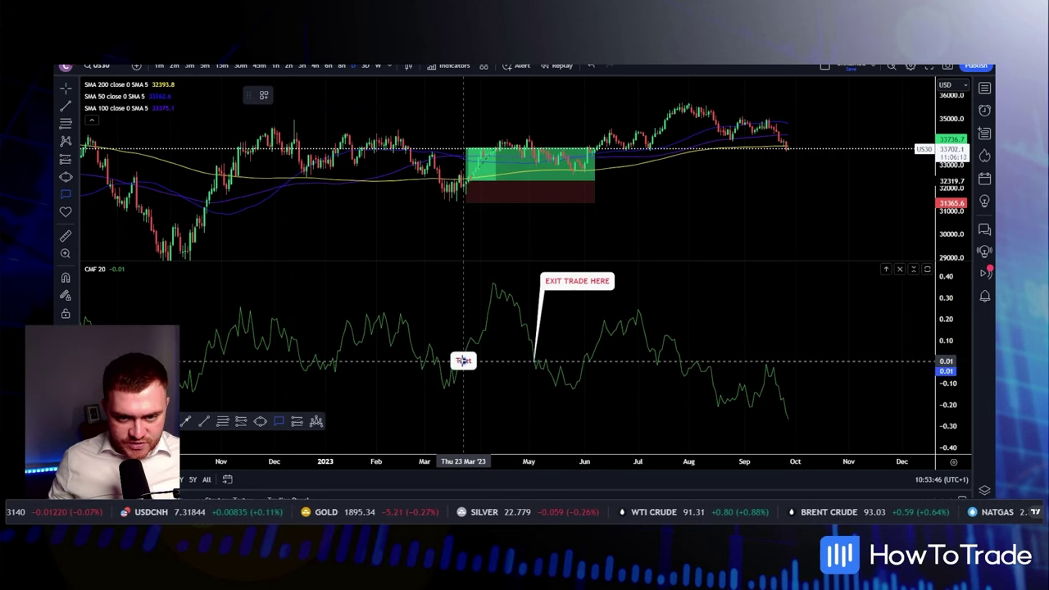
pyautogui.click(439, 286)
pyautogui.write('S')
pyautogui.write('BOUGHT HERE')
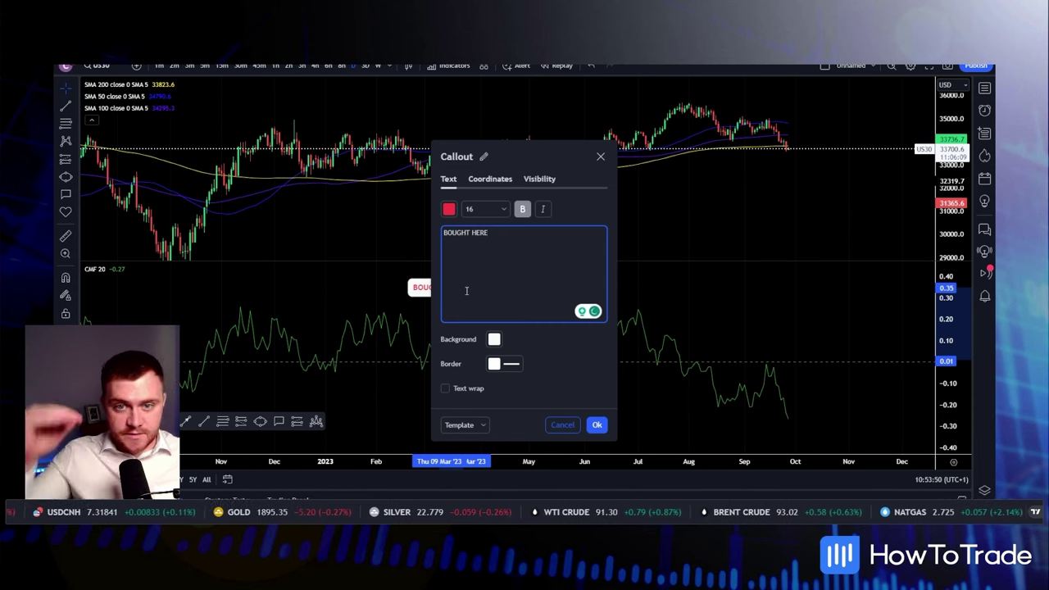
pyautogui.click(596, 425)
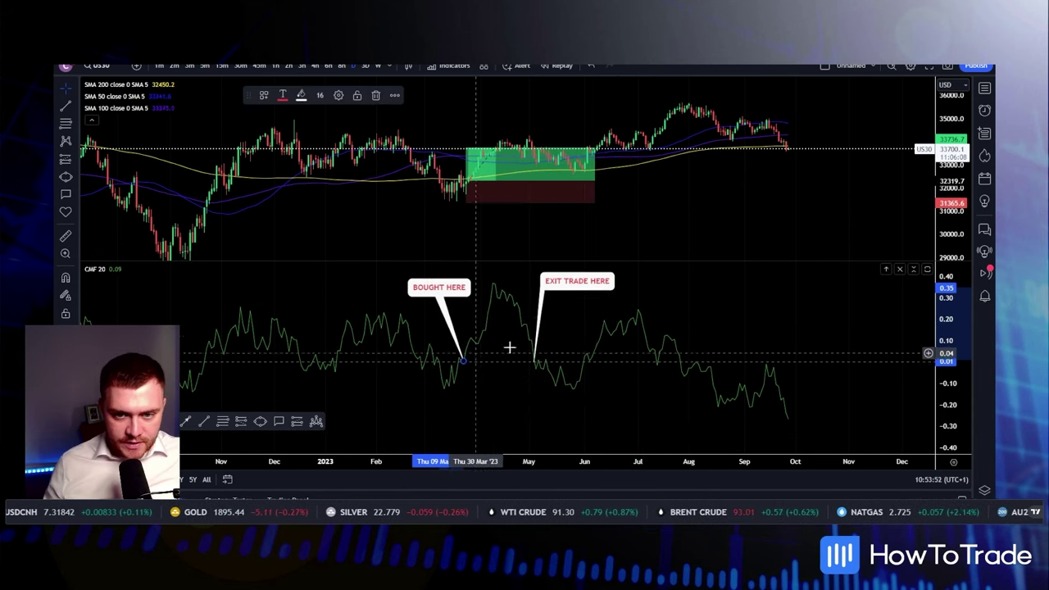